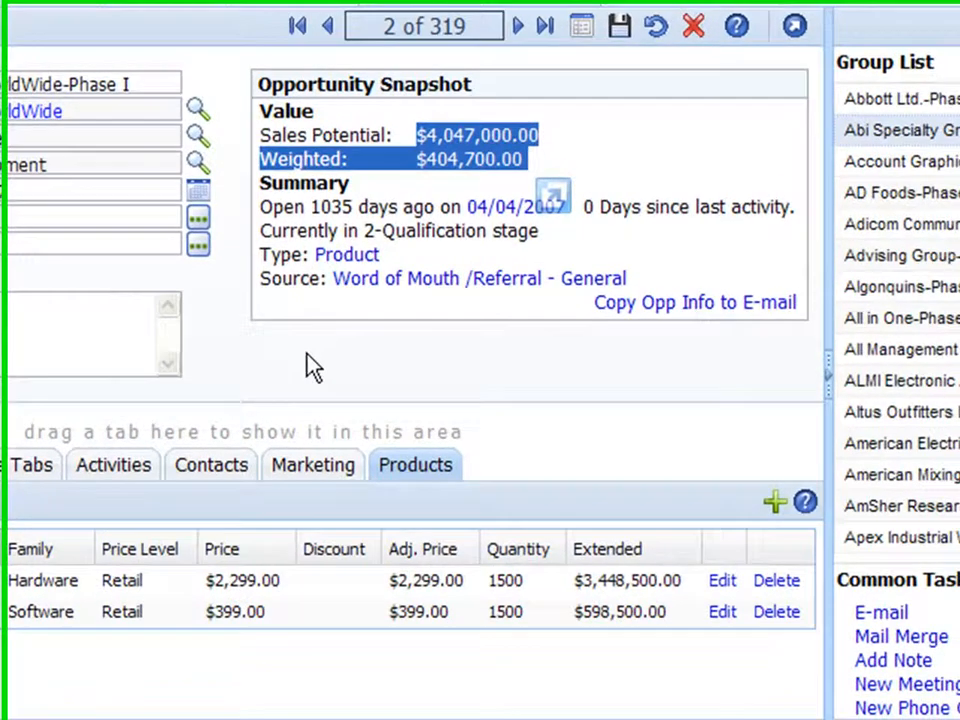
- Set the close probability of the Abbott WorldWide-Phase I opportunity to 50 and save the record
click(536, 484)
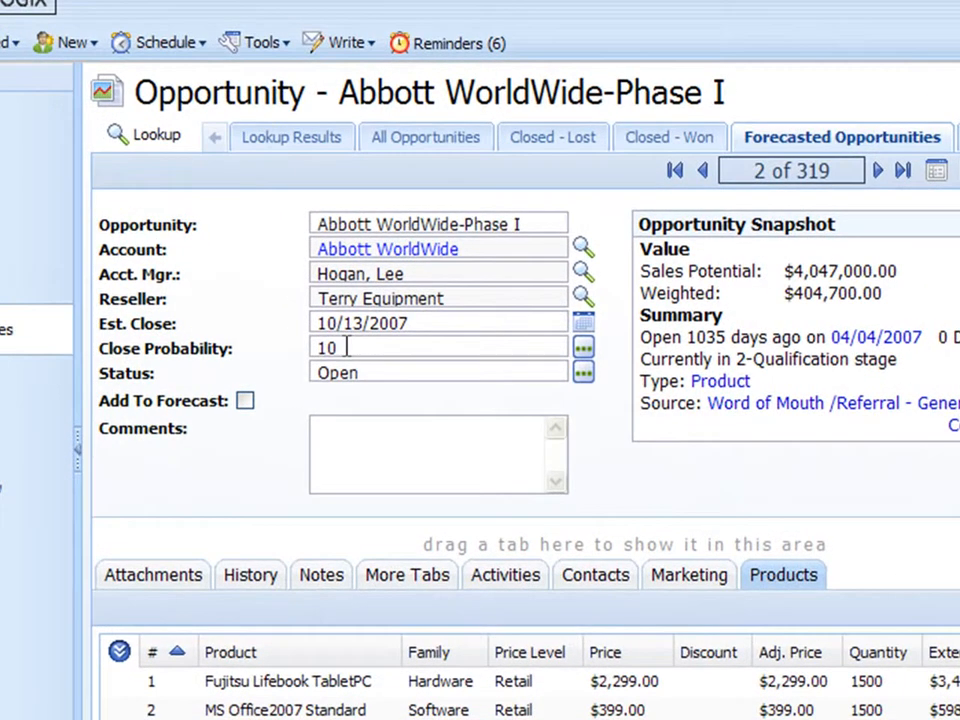
click(583, 350)
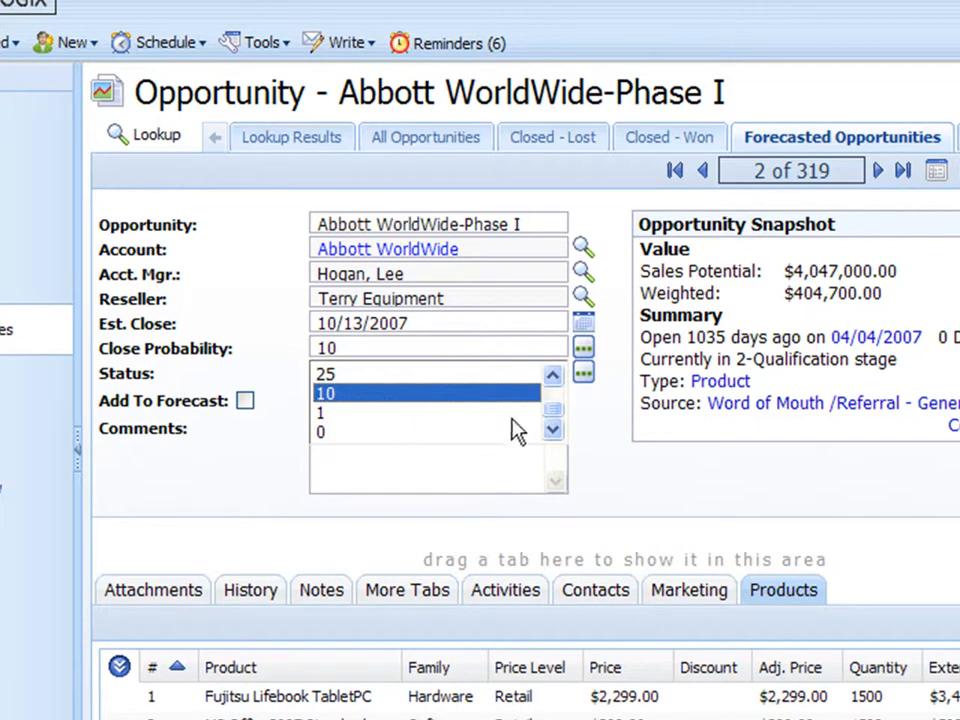
click(556, 380)
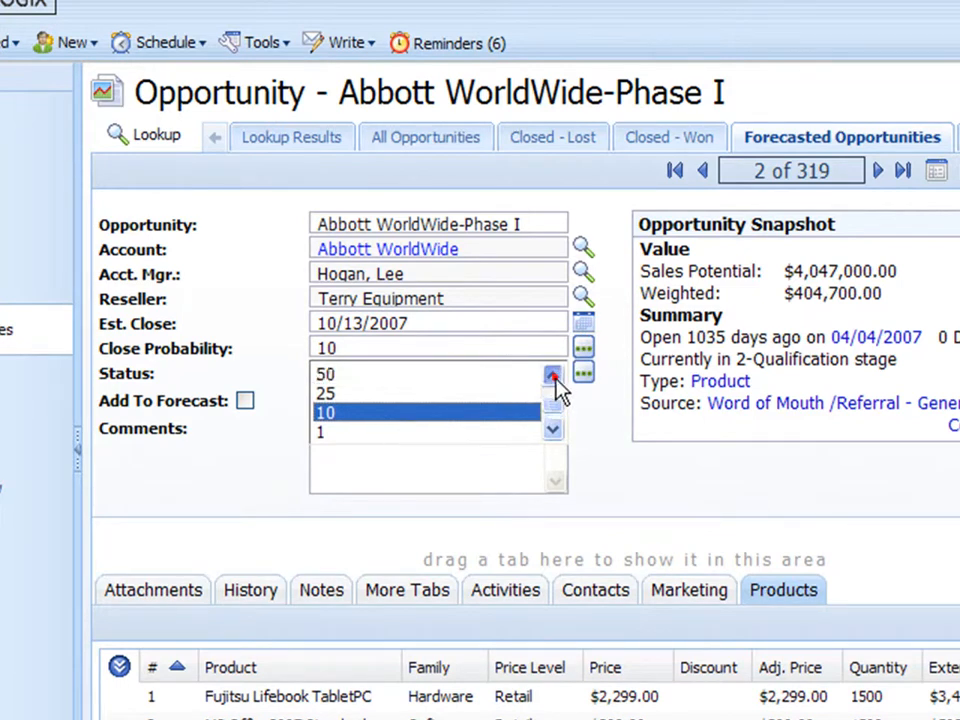
click(322, 377)
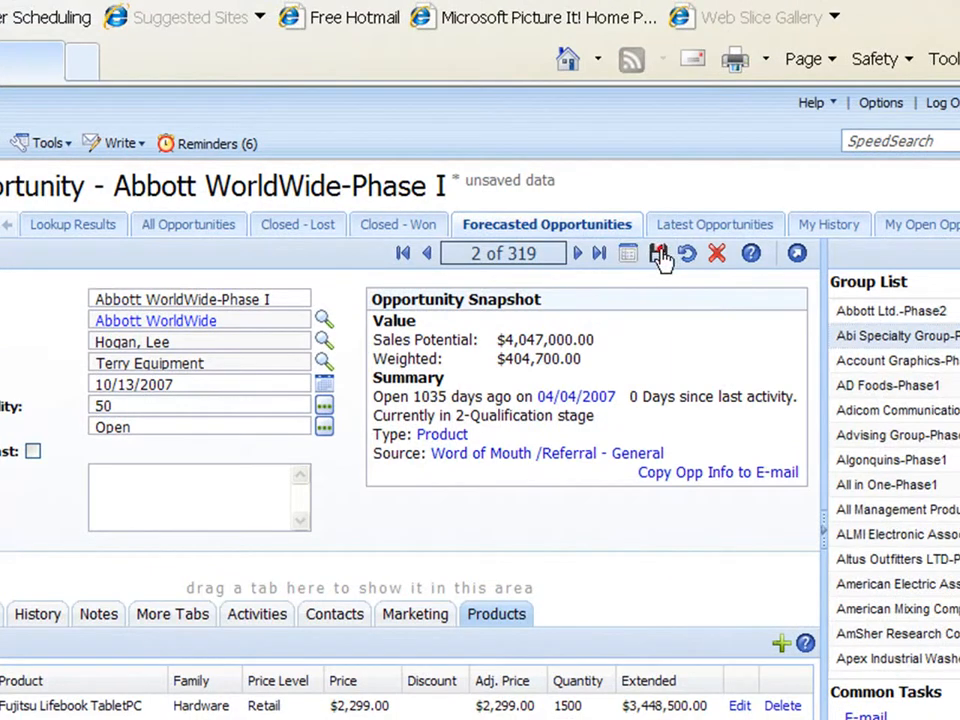
click(659, 255)
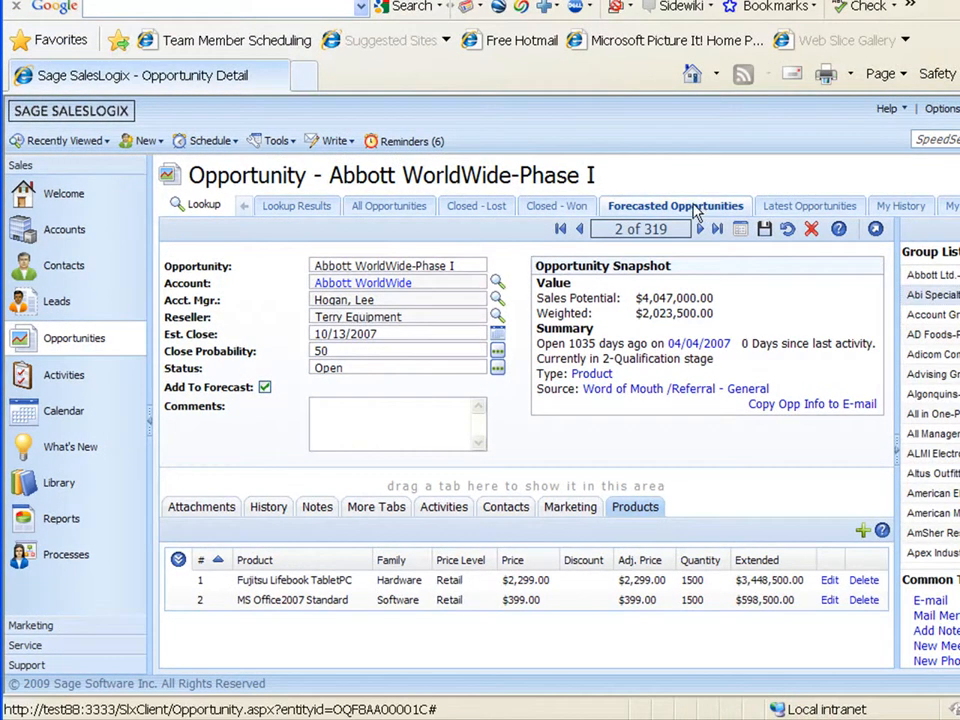
- Show the forecasted opportunities as a list, discarding the unsaved changes to the current record
click(740, 229)
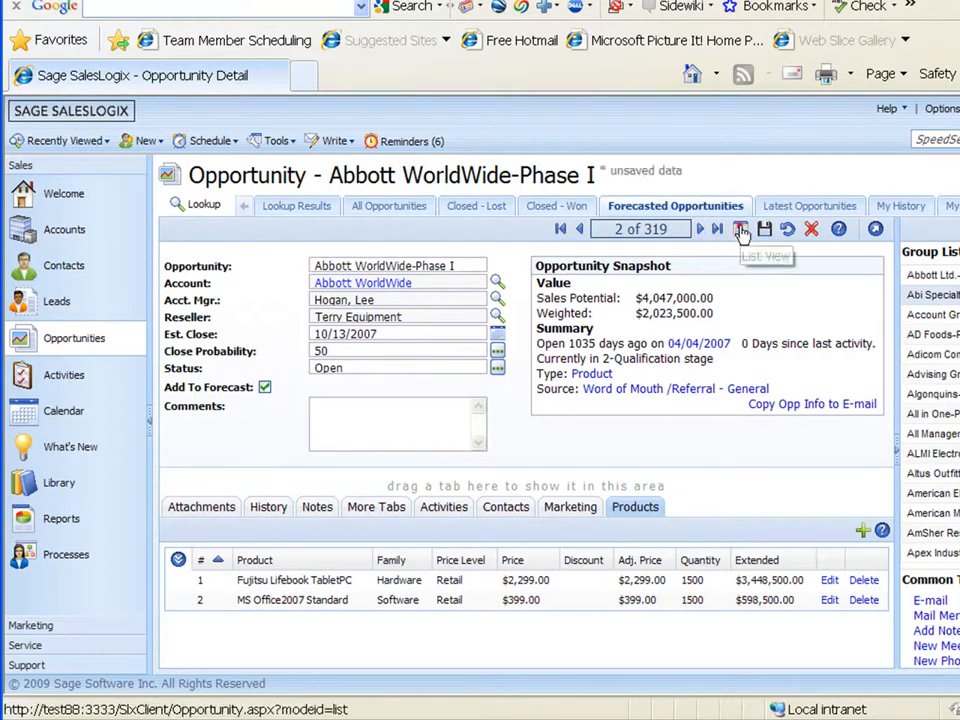
click(343, 368)
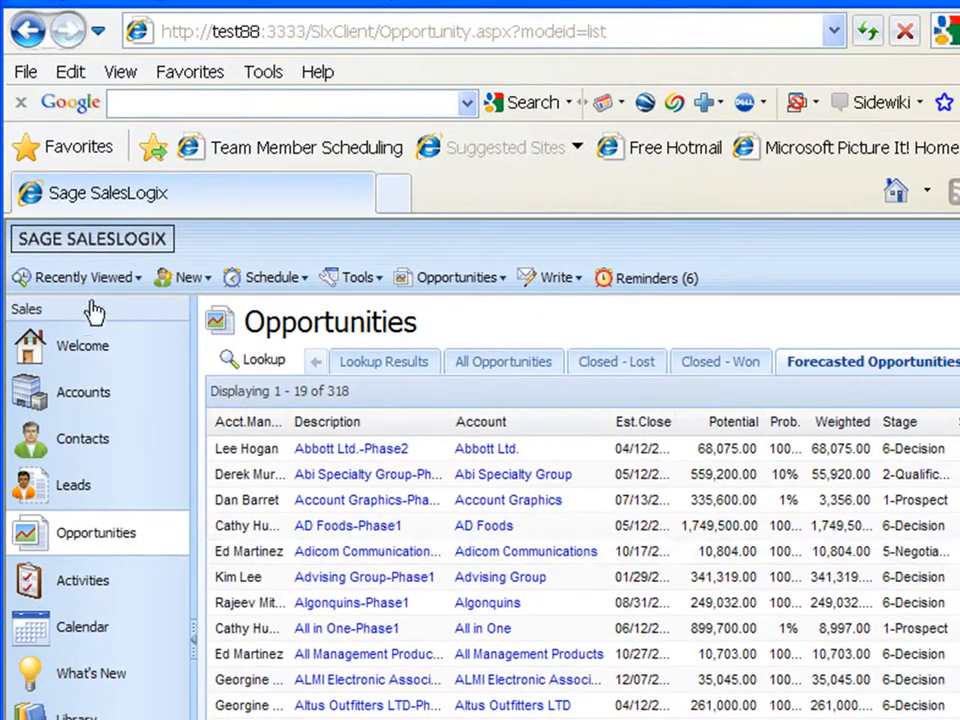
- Reopen the recently viewed Abbott WorldWide-Phase I opportunity and include it in the forecast
click(98, 280)
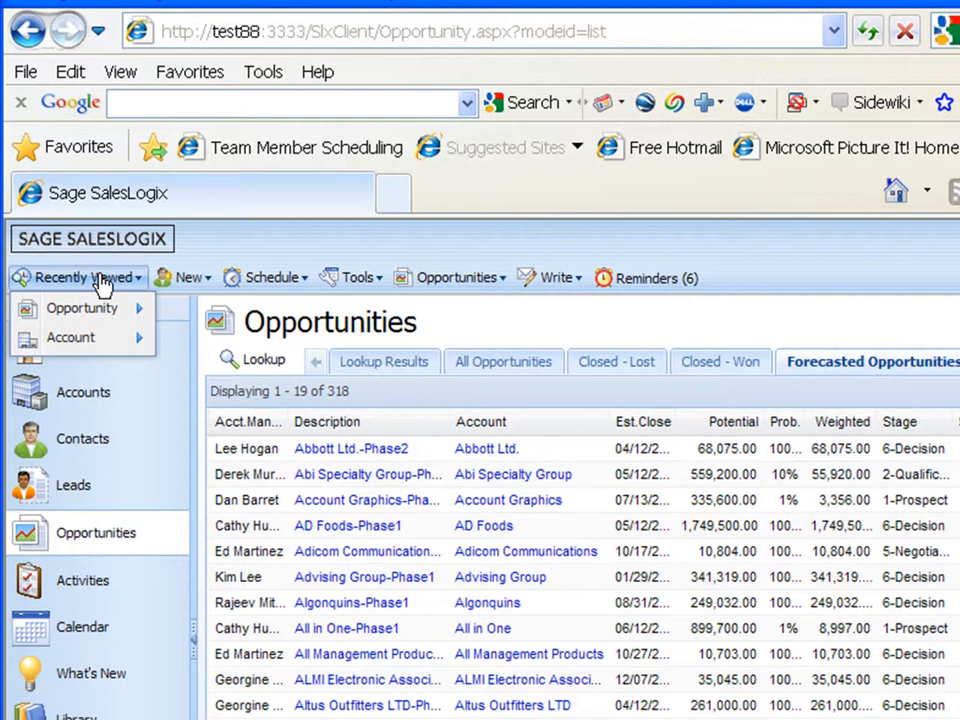
mouse_move(90, 316)
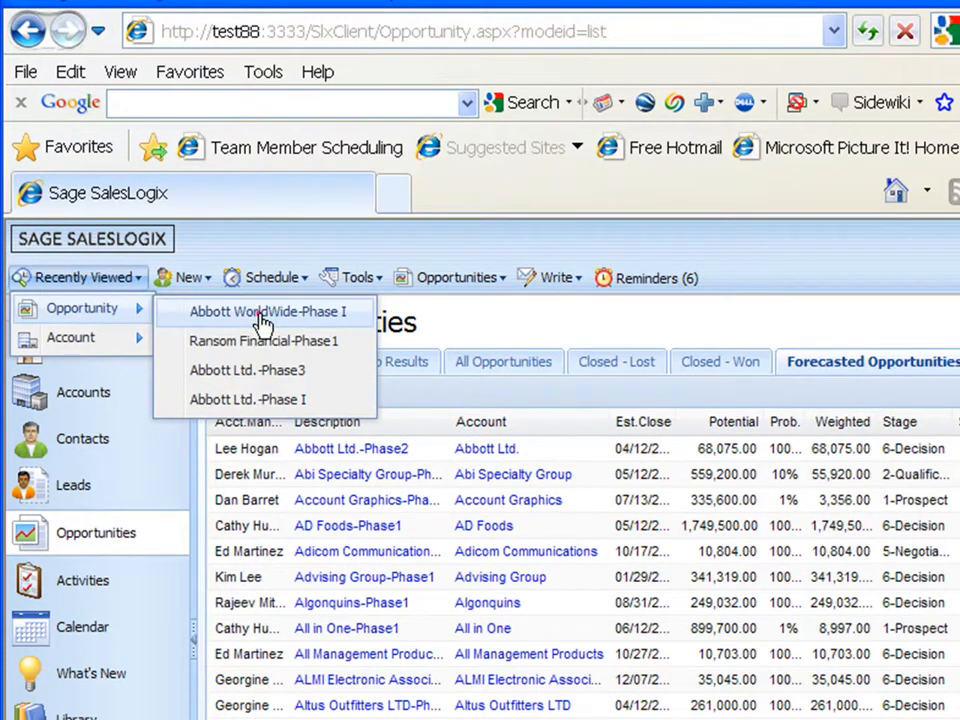
click(205, 314)
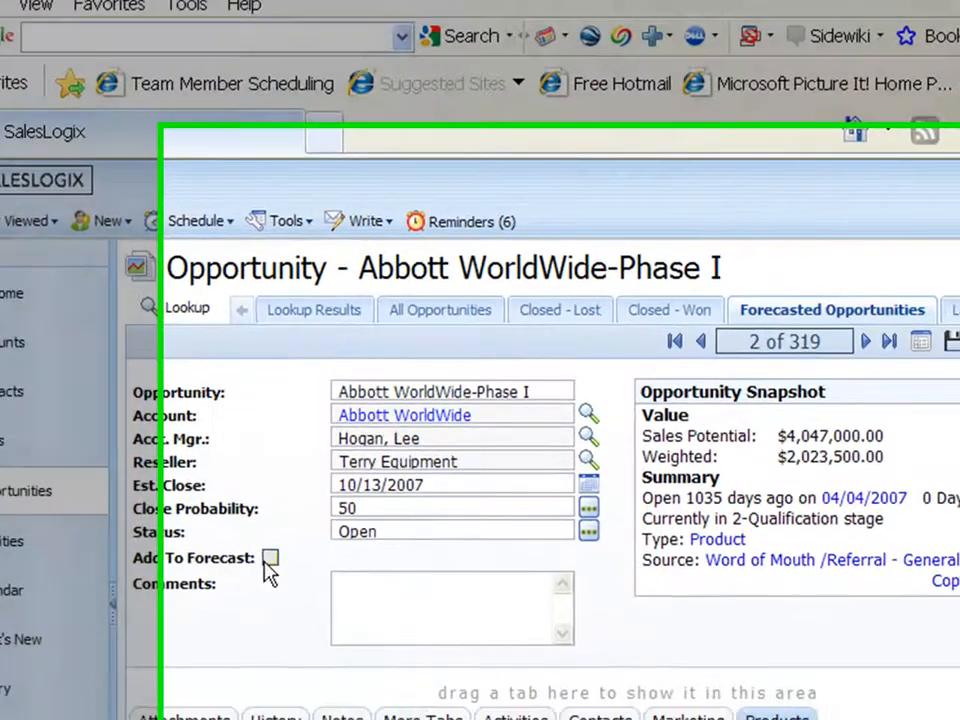
click(342, 596)
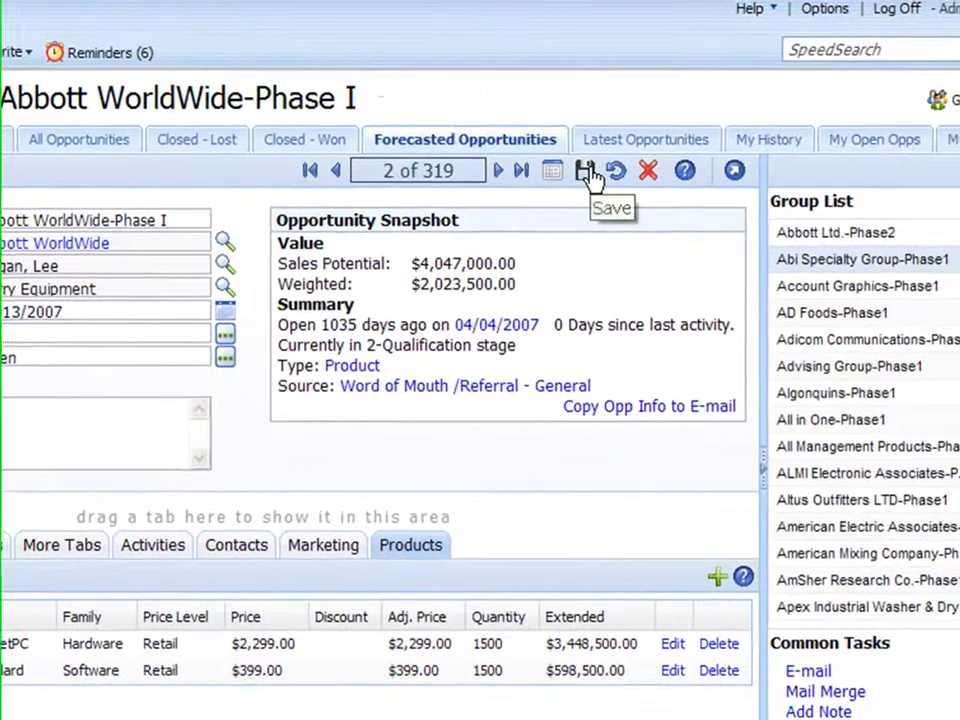
- Examine the Abbott WorldWide-Phase I entry in the forecasted opportunities list and reopen its record
click(588, 172)
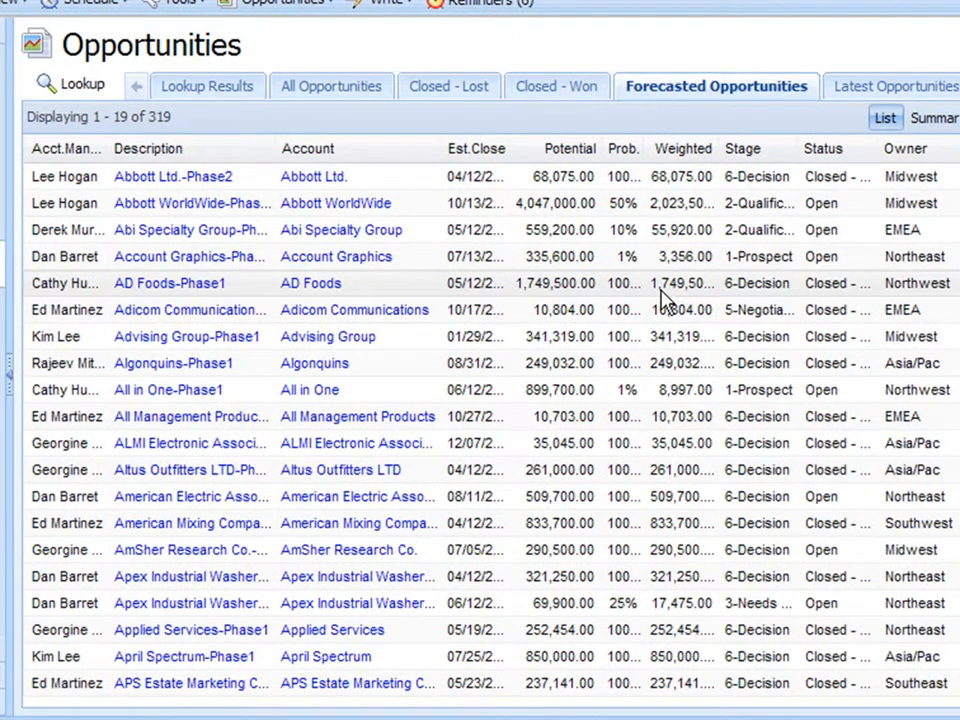
click(498, 210)
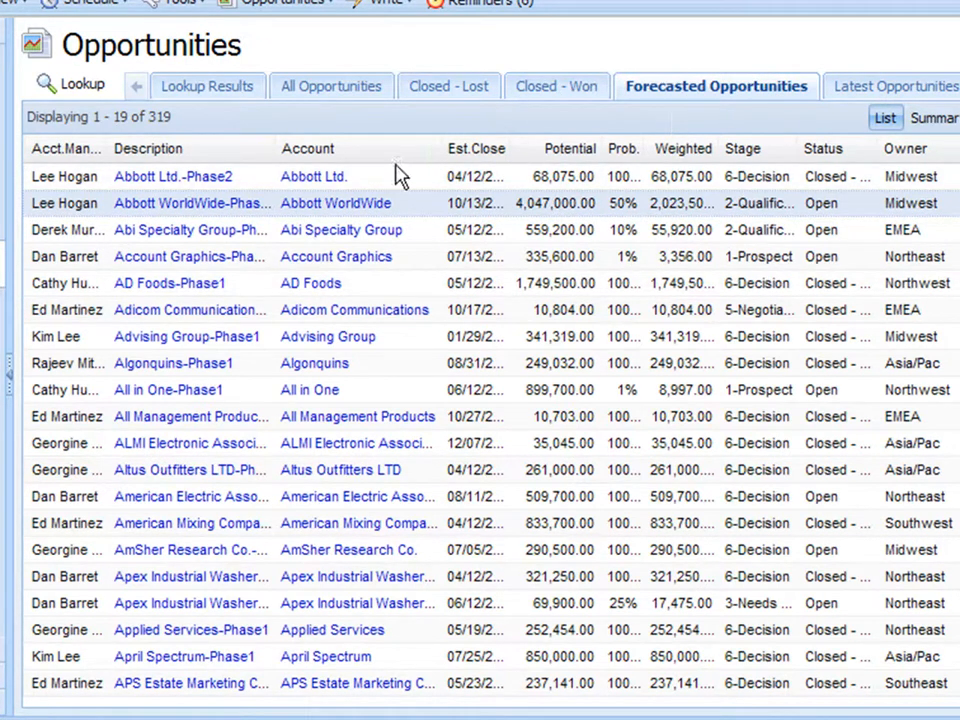
click(199, 204)
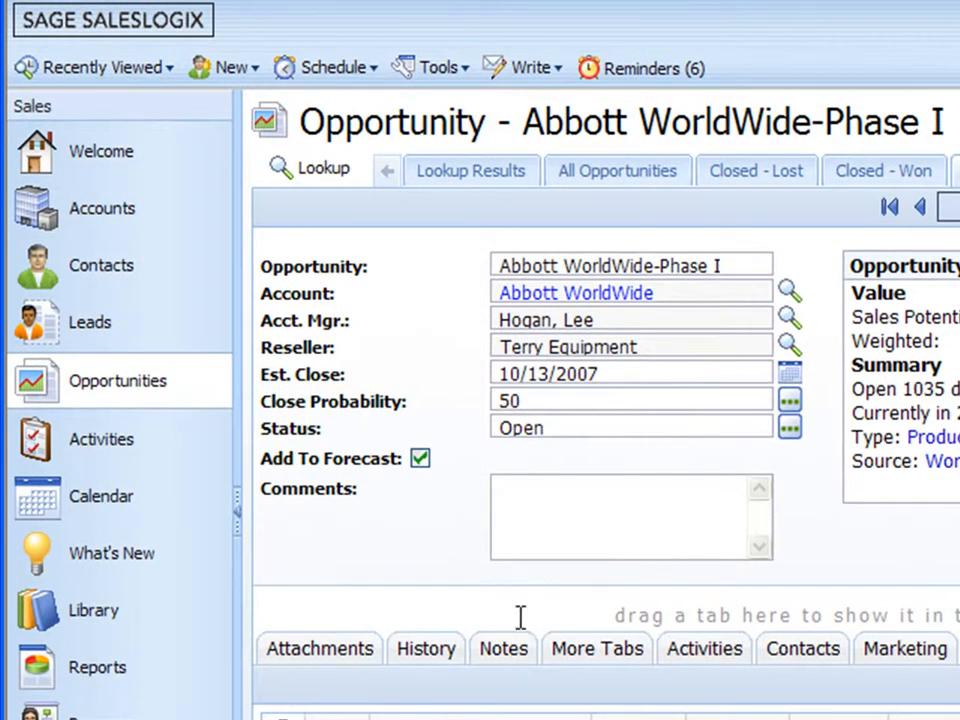
- Set the Abbott WorldWide-Phase I opportunity's status to Closed - Won
click(542, 493)
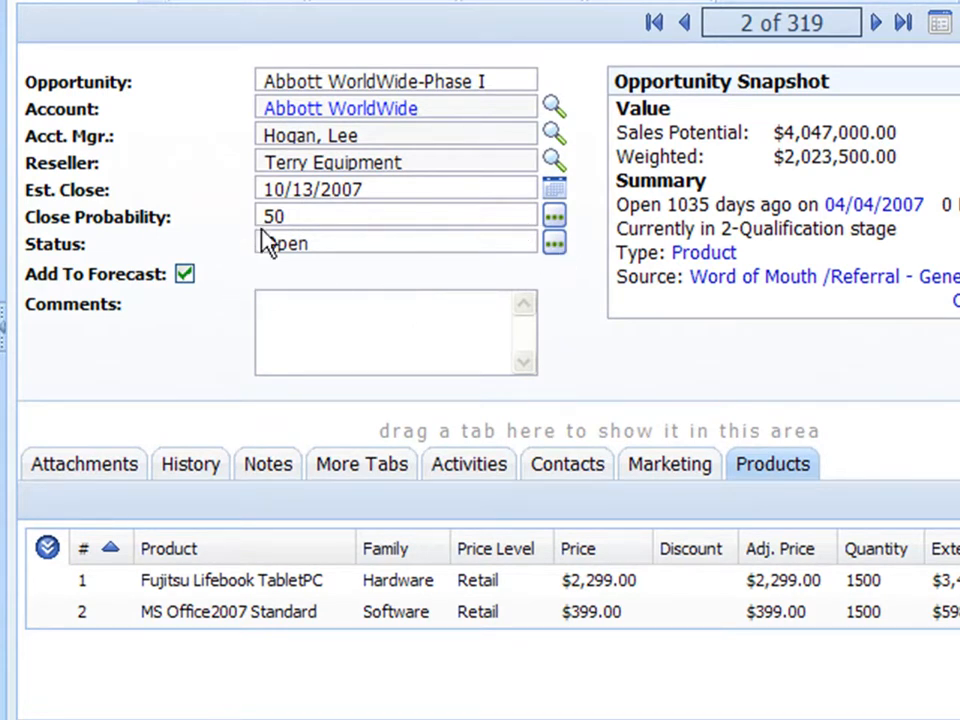
click(555, 245)
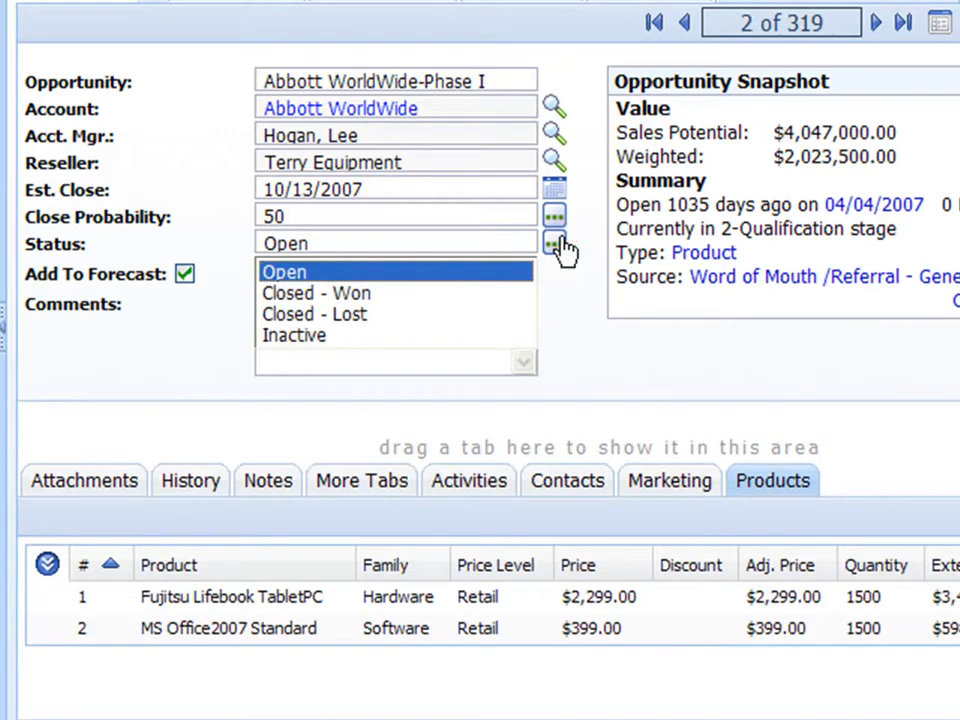
click(296, 292)
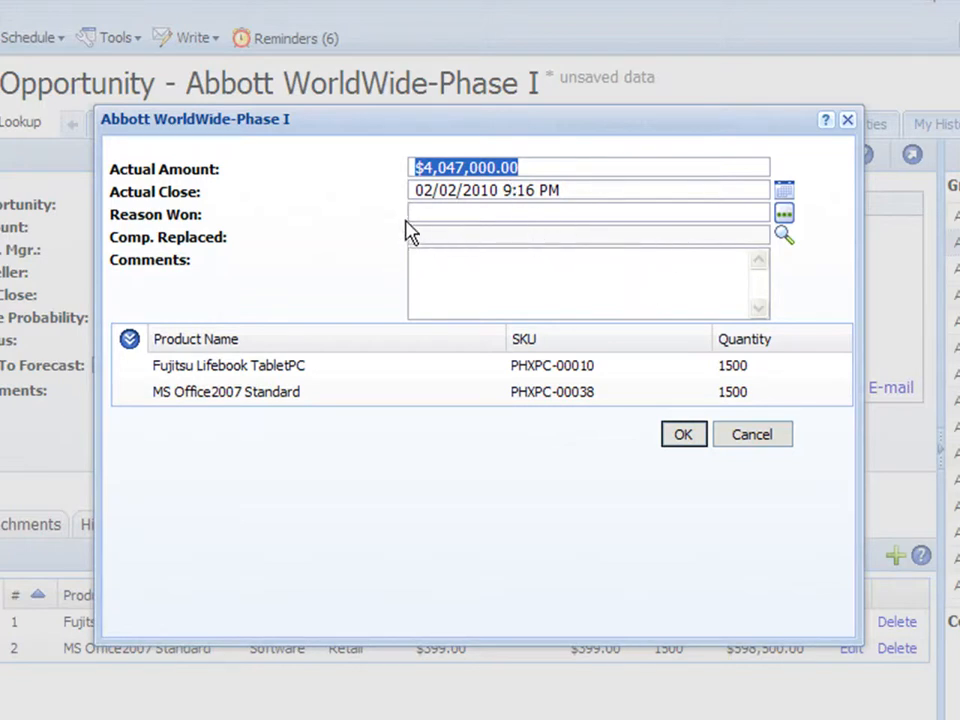
- Record Superior Salesmanship as the reason the opportunity was won
click(784, 214)
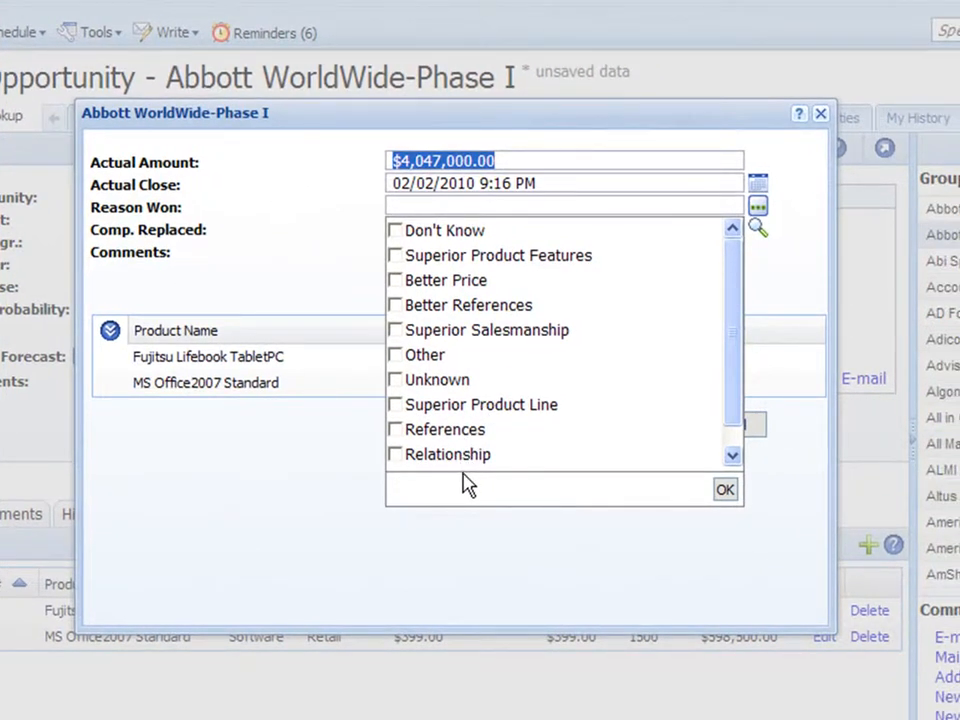
click(395, 330)
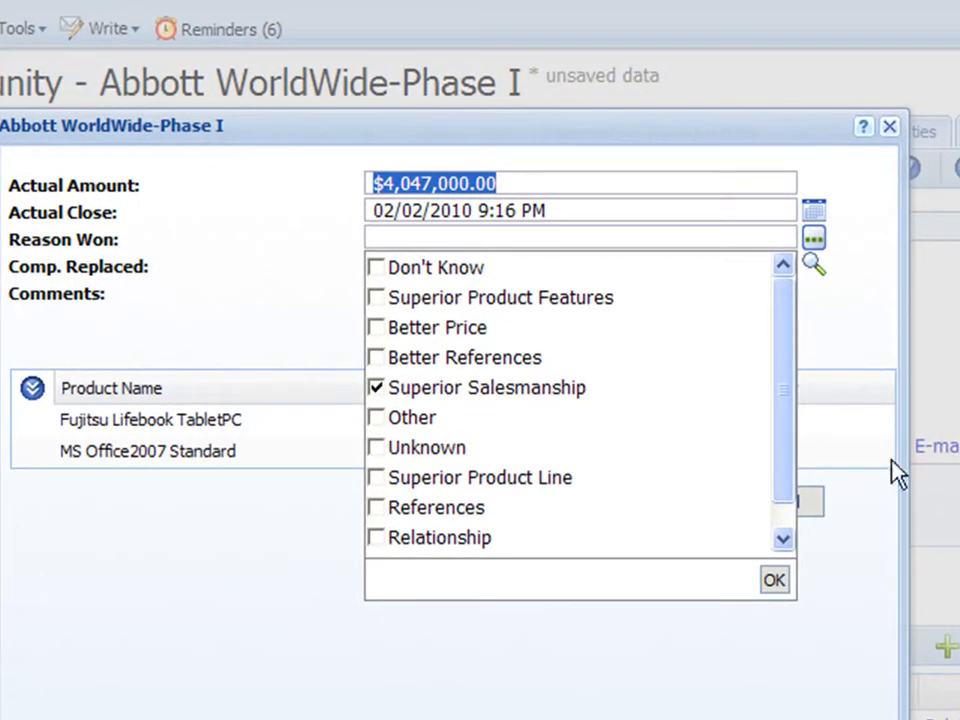
click(776, 582)
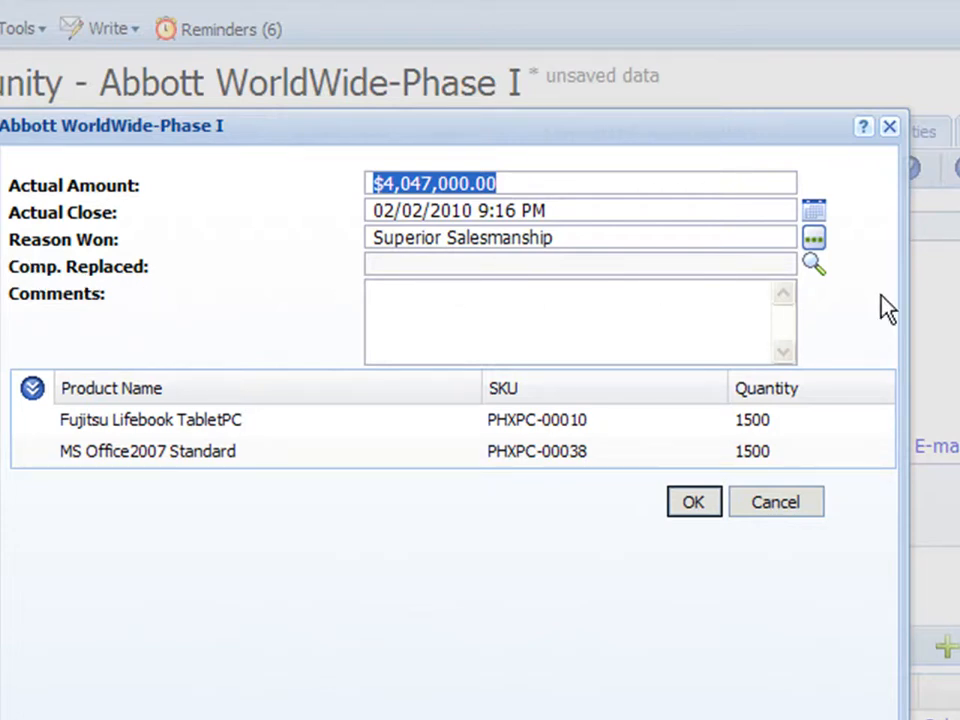
- Look up the competitors, choose Microwarehouse as the competitor replaced, and confirm the closing details
click(812, 265)
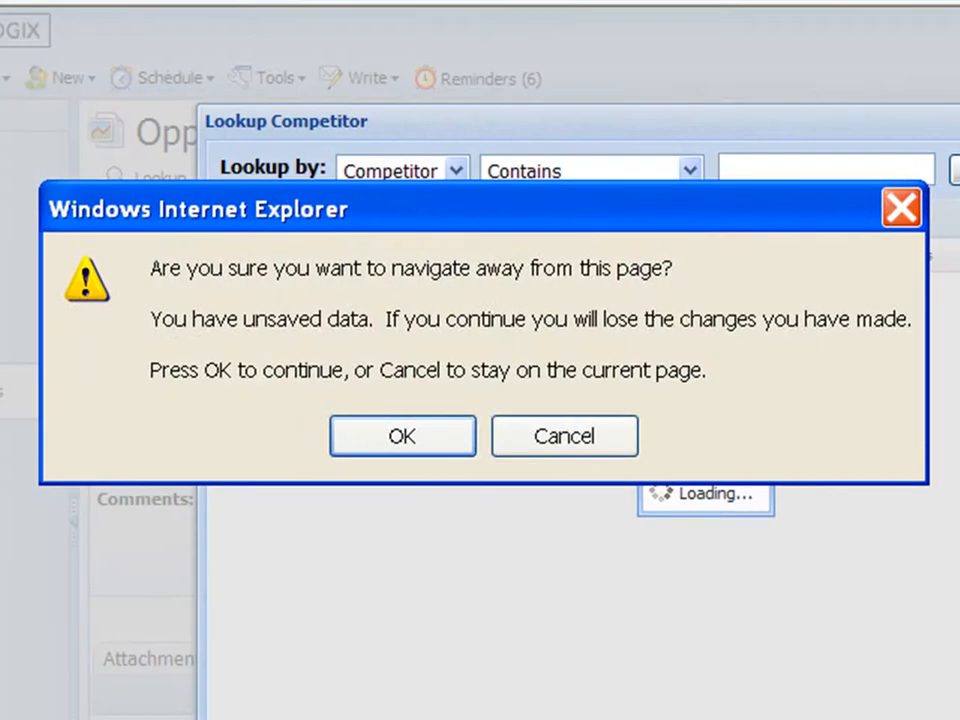
click(364, 434)
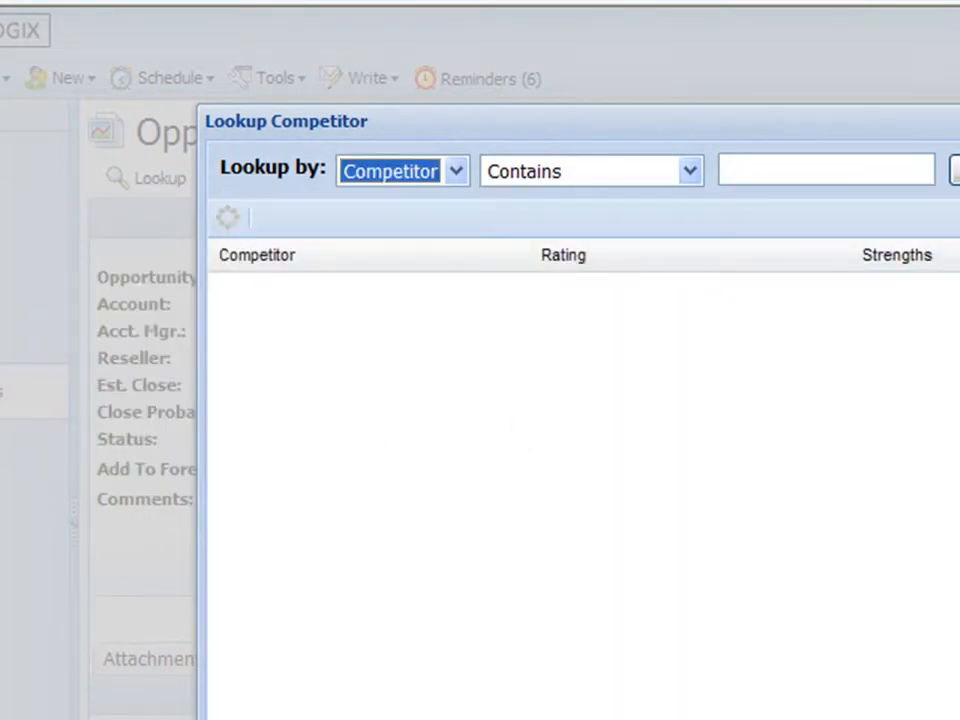
click(957, 172)
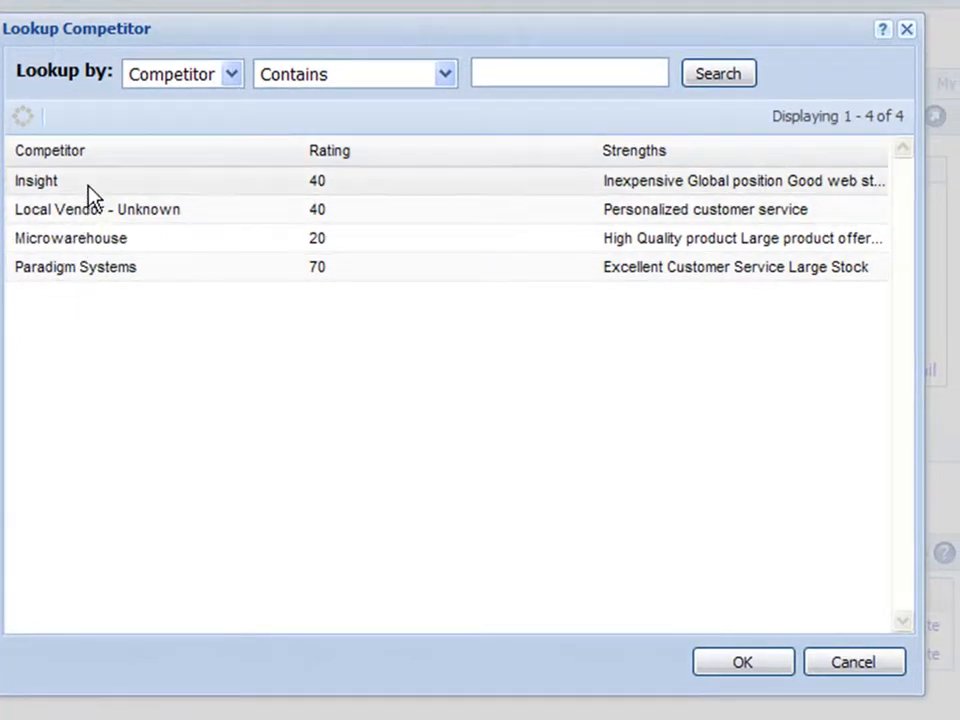
click(100, 238)
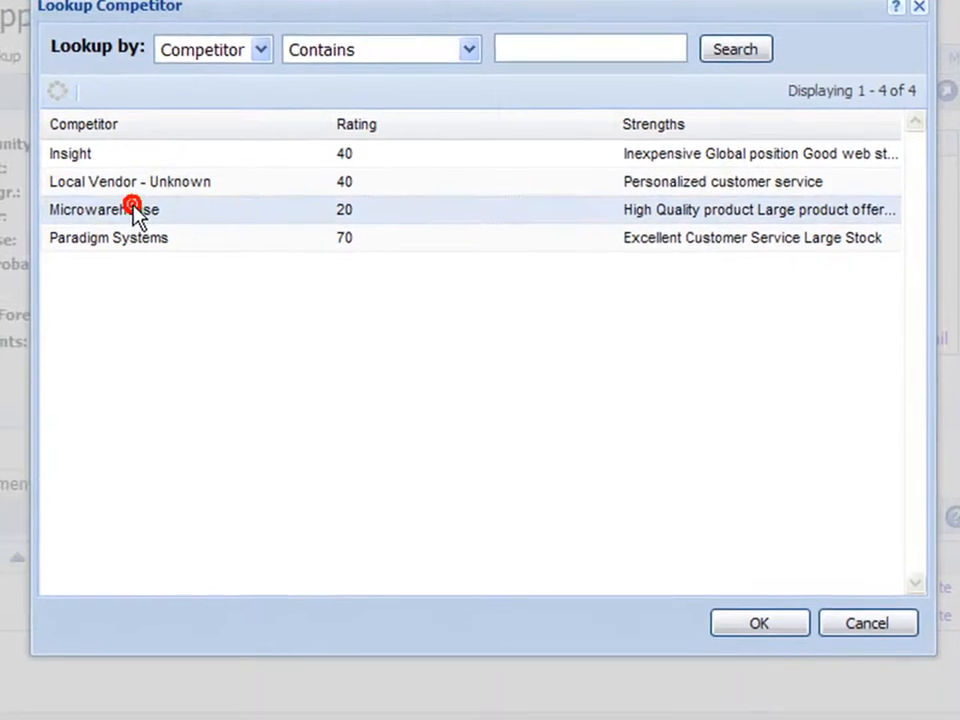
click(767, 624)
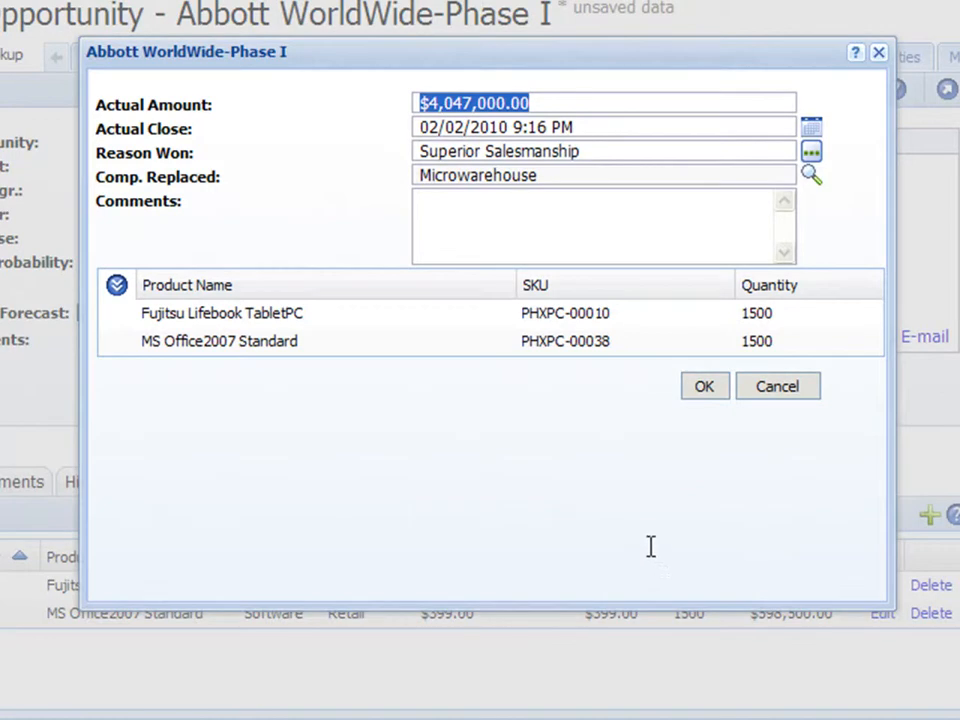
click(465, 223)
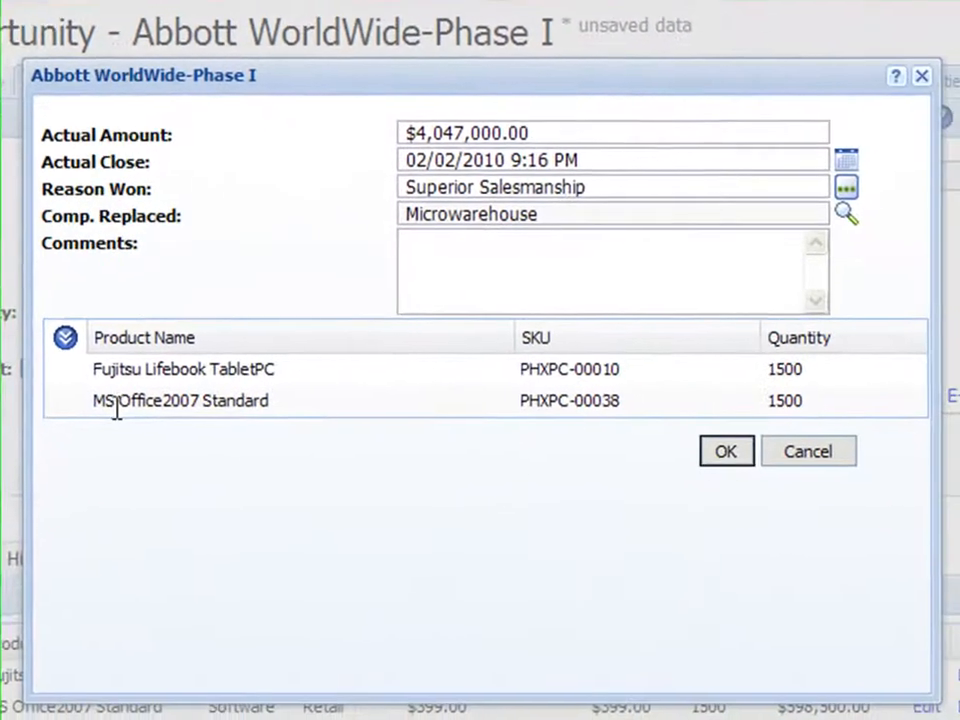
click(722, 450)
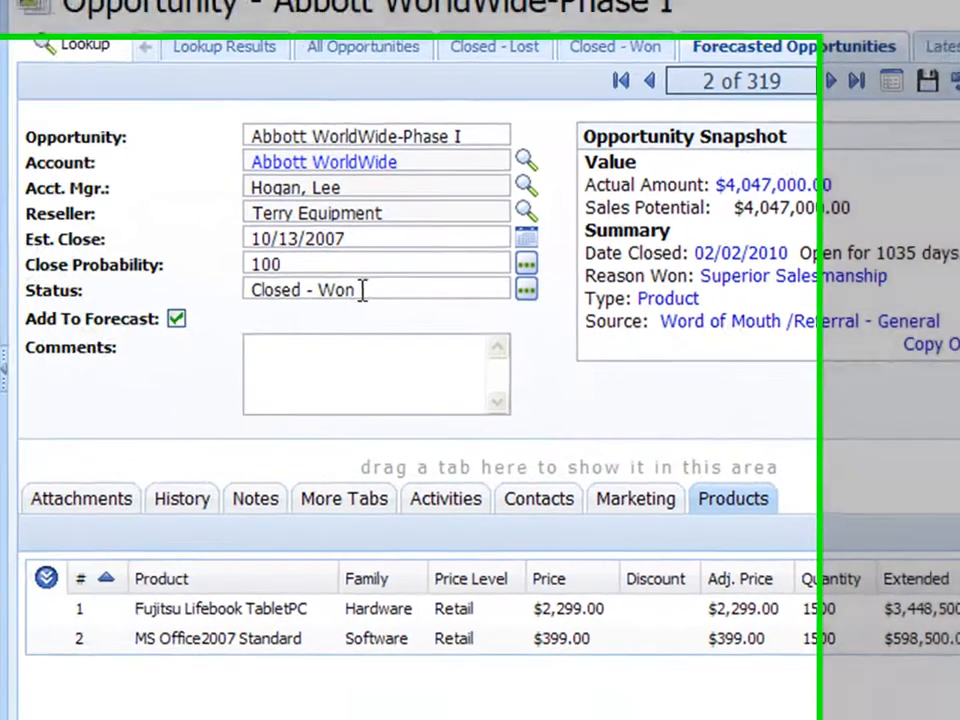
- Review the closed opportunity's status and close probability along with the available status options
drag(218, 336, 100, 338)
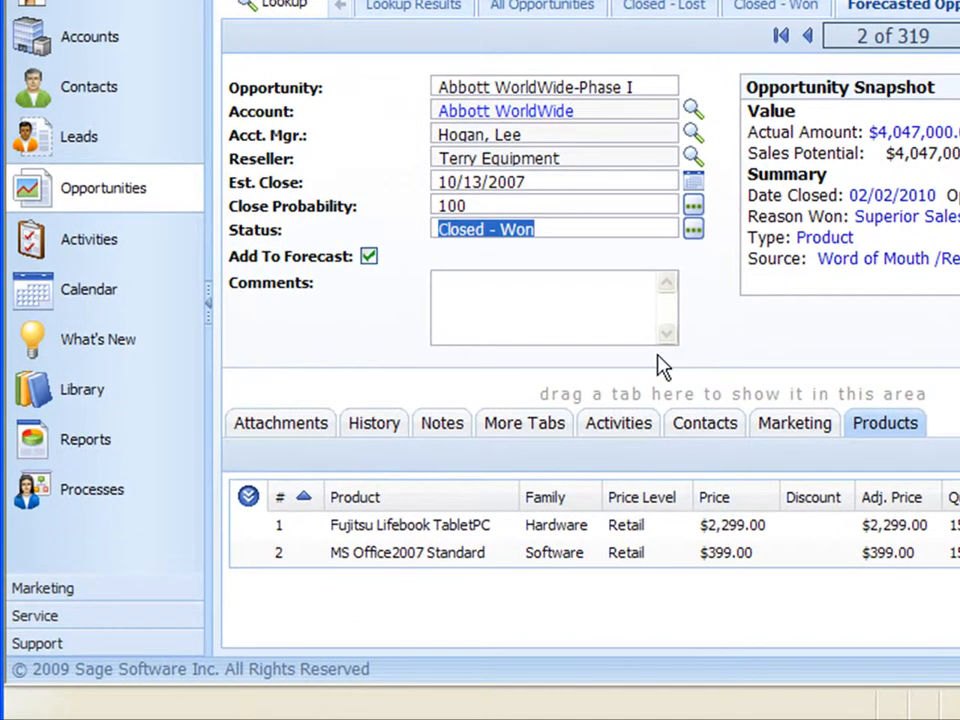
click(478, 206)
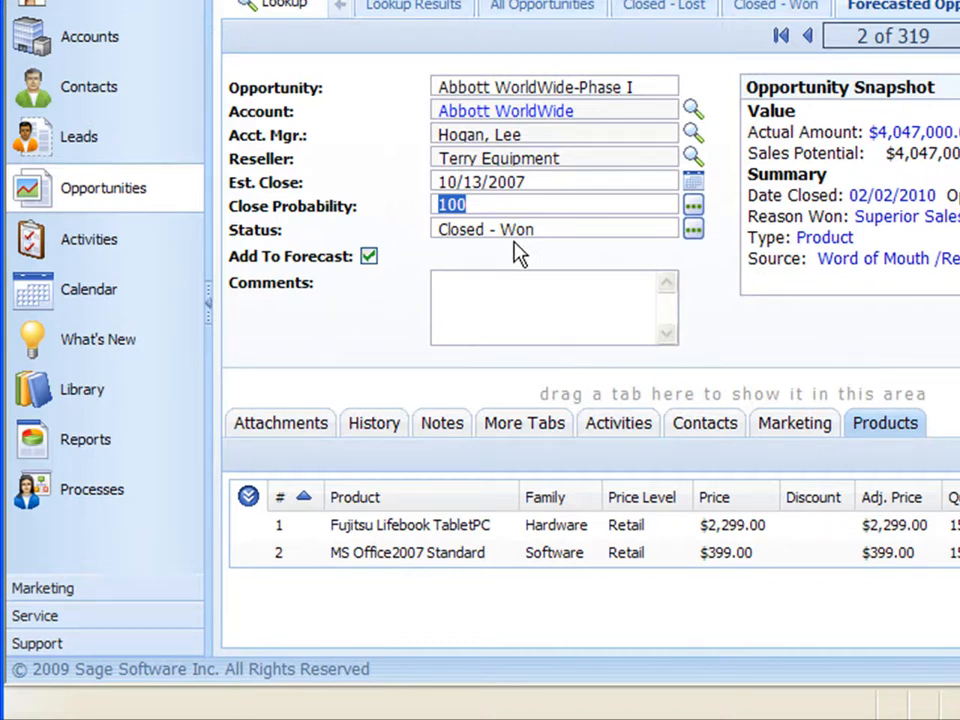
click(693, 231)
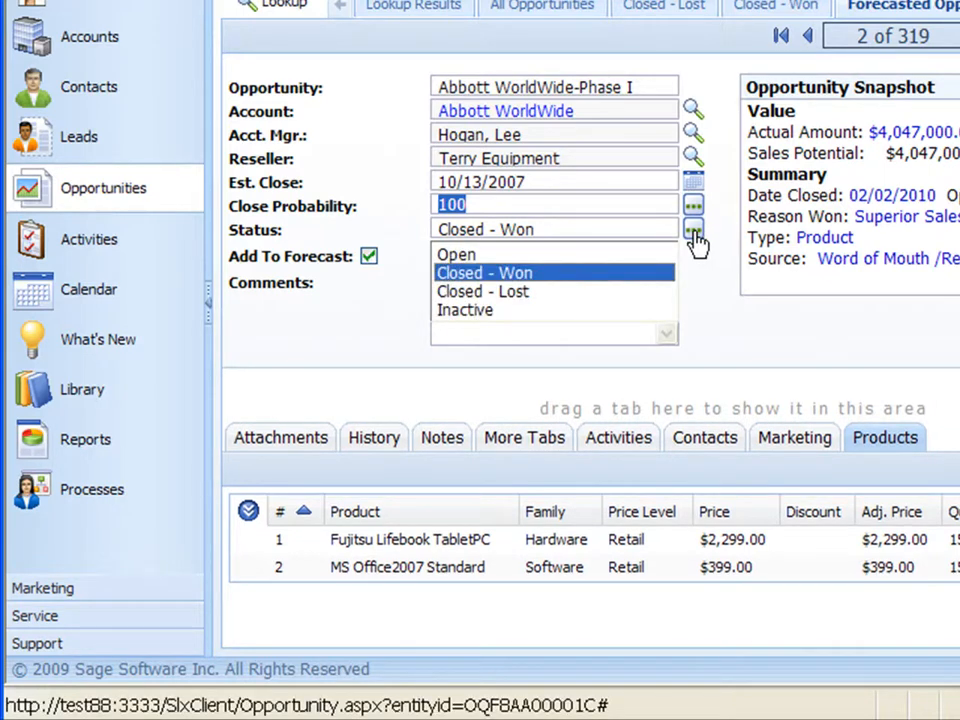
click(695, 243)
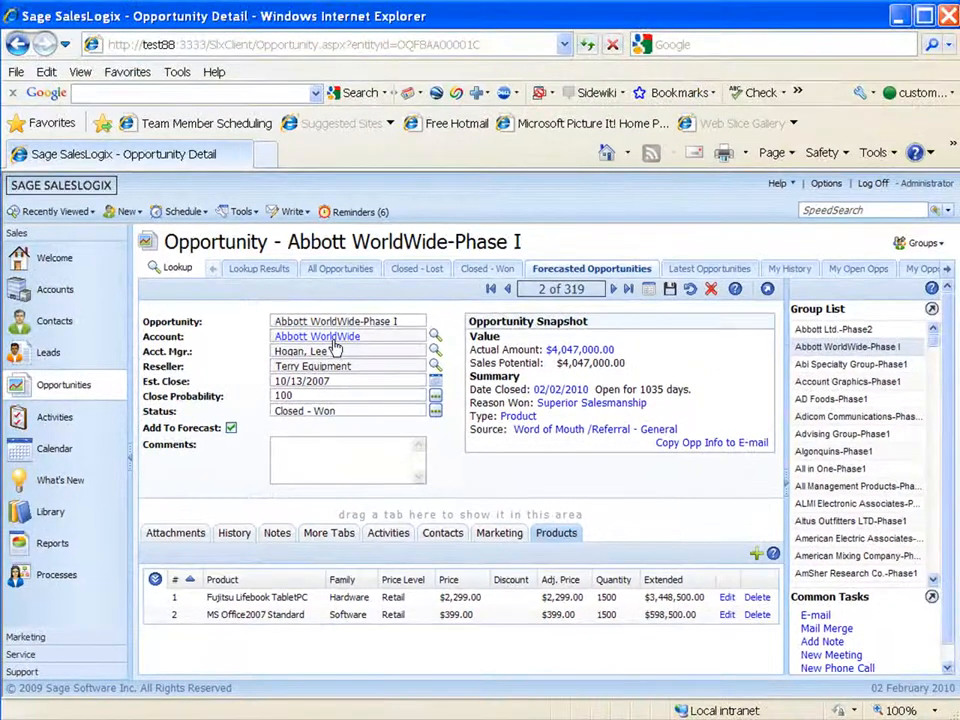
- View the Abbott WorldWide account's assets and open the first Fujitsu Lifebook TabletPC asset for editing
click(333, 341)
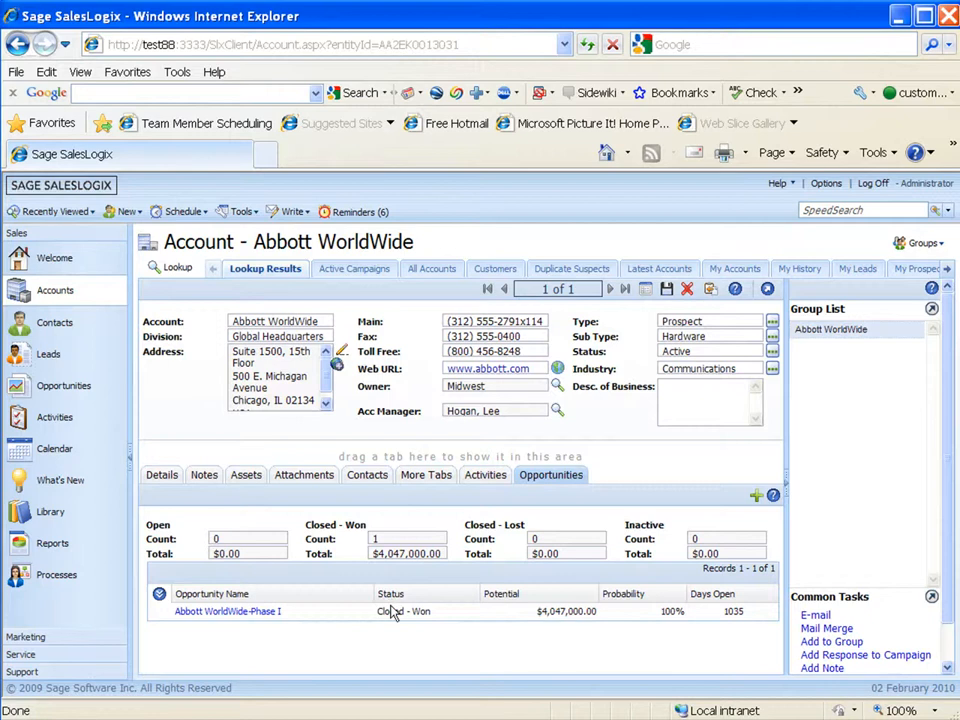
click(242, 480)
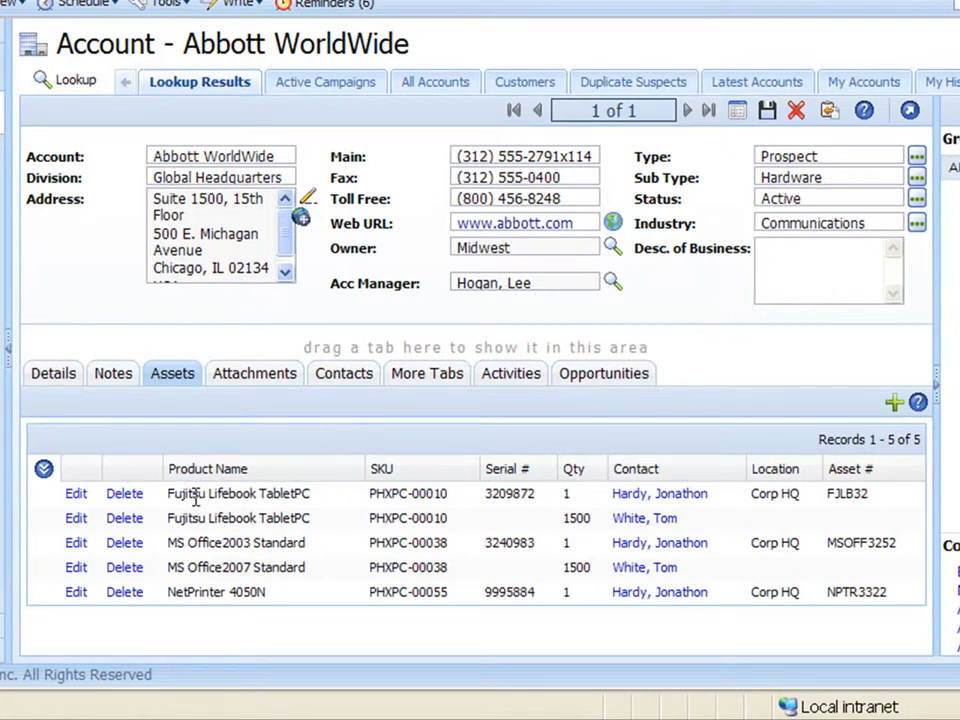
drag(168, 497, 313, 492)
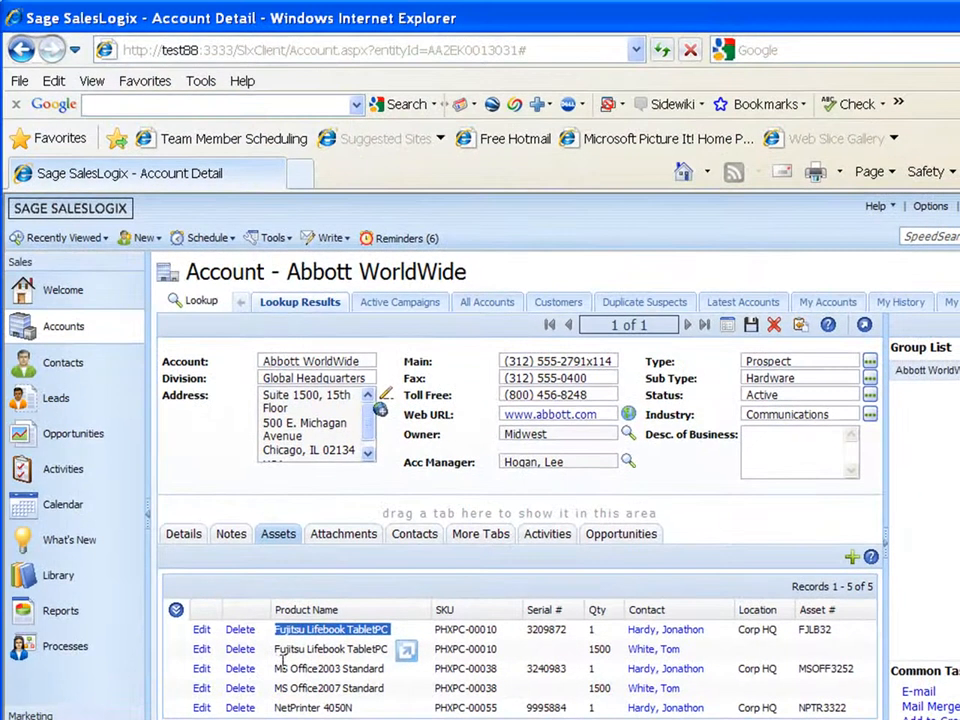
click(202, 629)
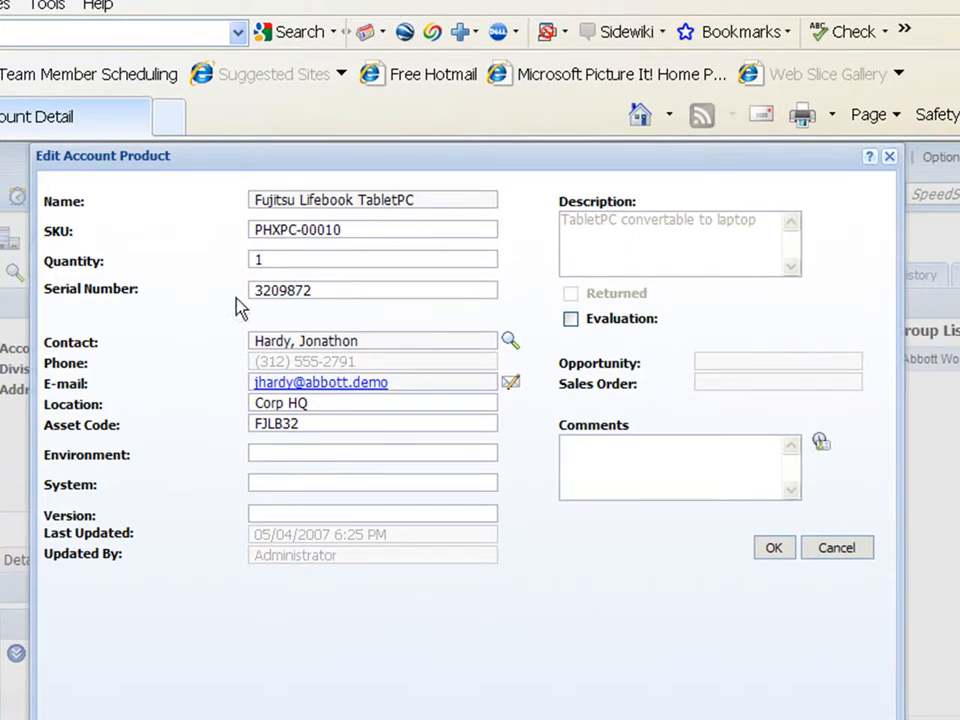
- Review the Fujitsu Lifebook TabletPC asset's serial number, asset code, environment, system, version and evaluation fields, and close its details
double_click(326, 291)
double_click(313, 424)
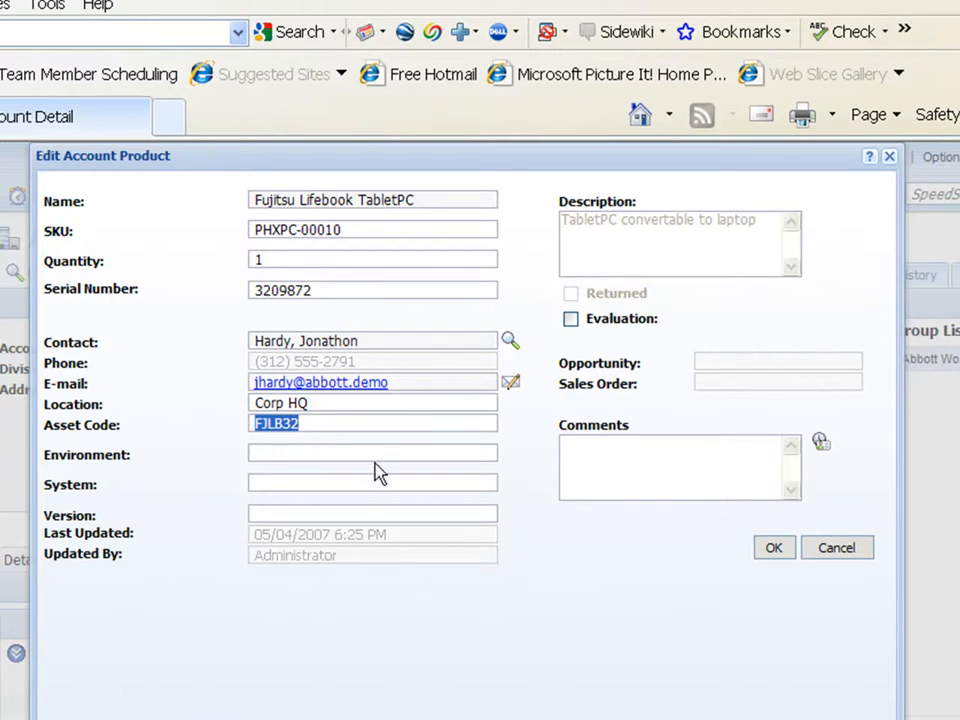
click(347, 454)
click(291, 484)
click(283, 510)
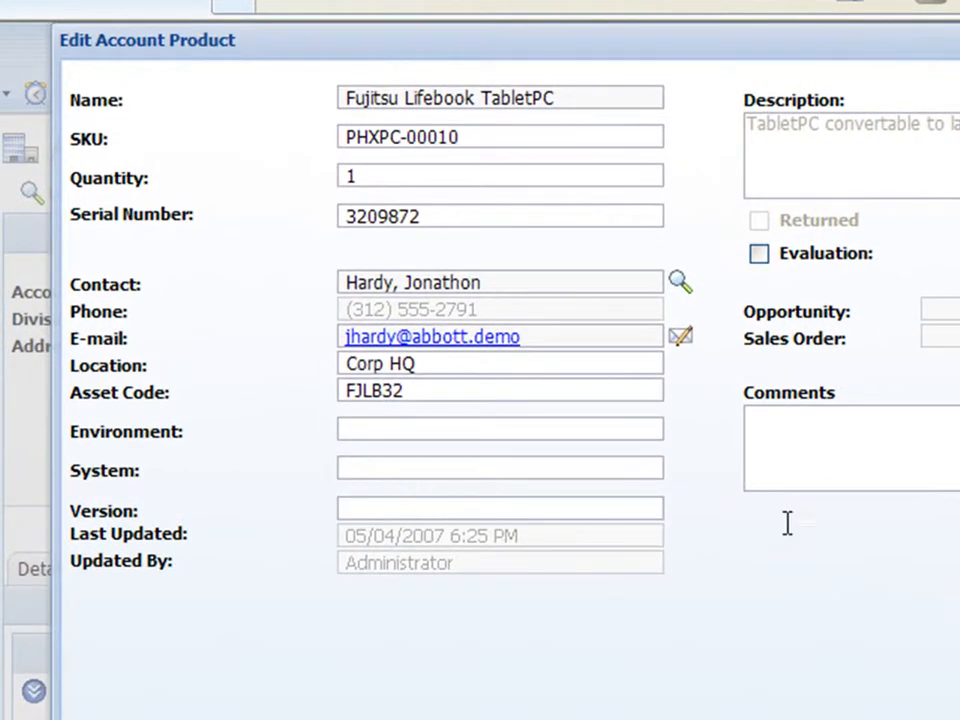
click(864, 461)
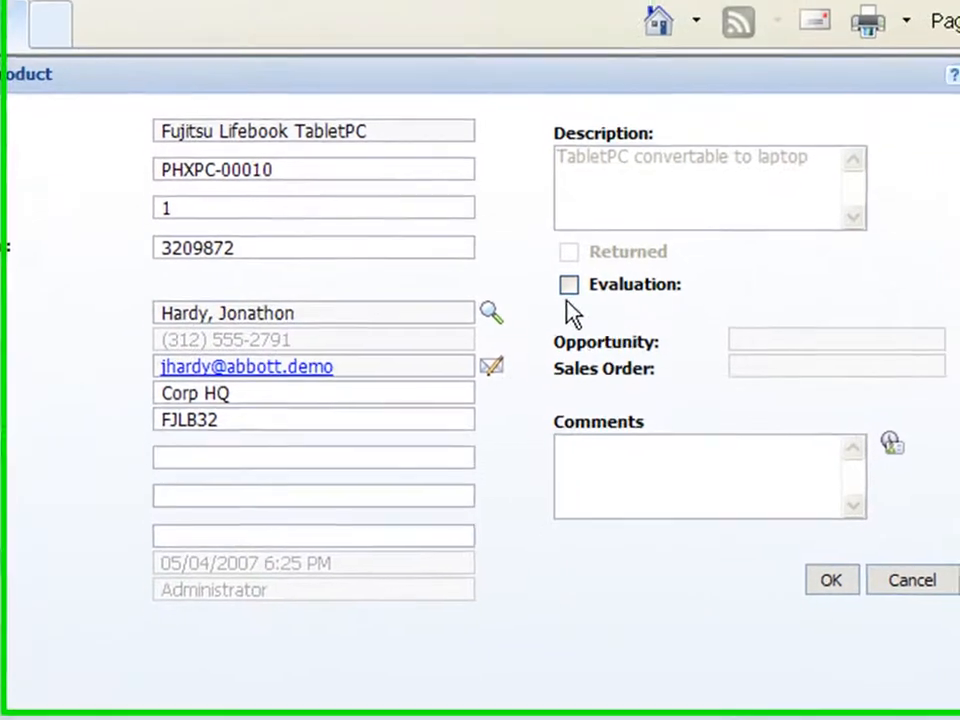
click(830, 596)
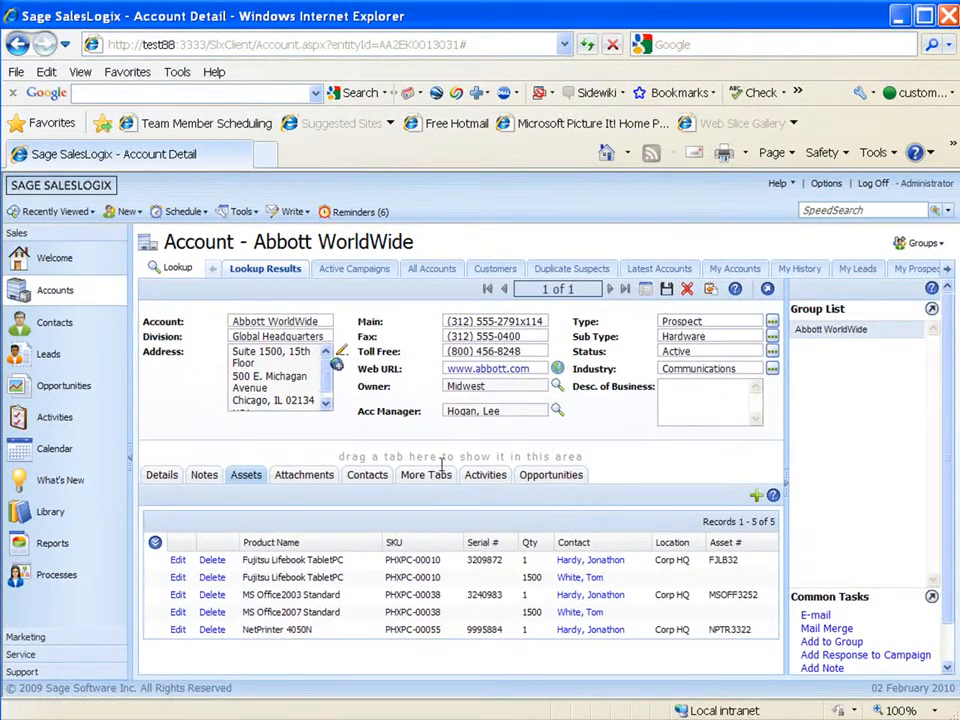
- Return to the recently viewed Abbott WorldWide-Phase I opportunity and review its status along with the other available status options
click(48, 214)
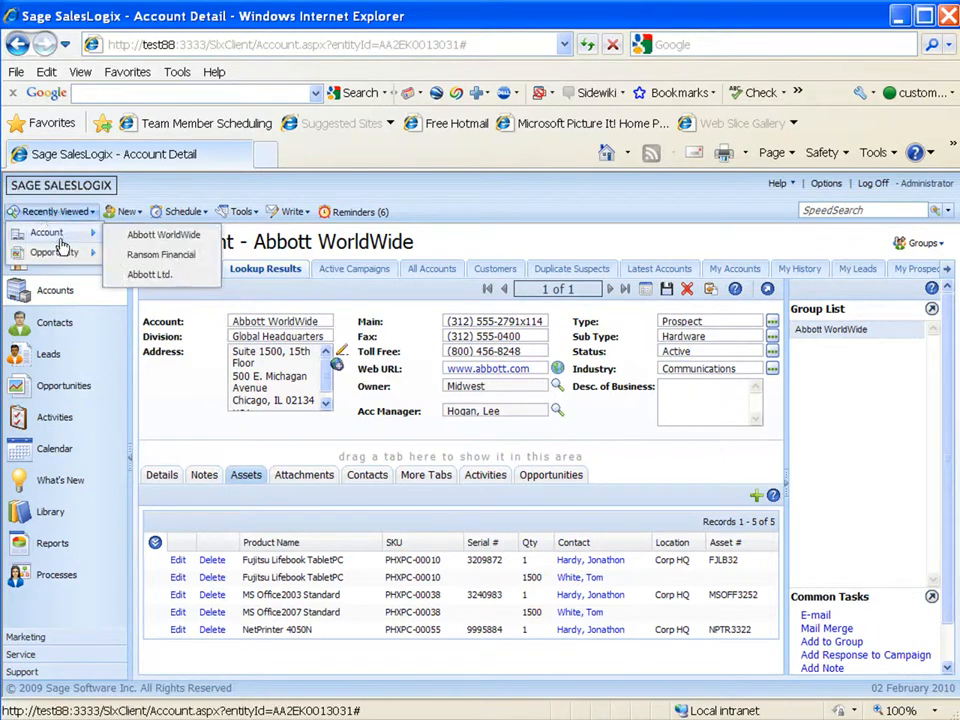
mouse_move(62, 252)
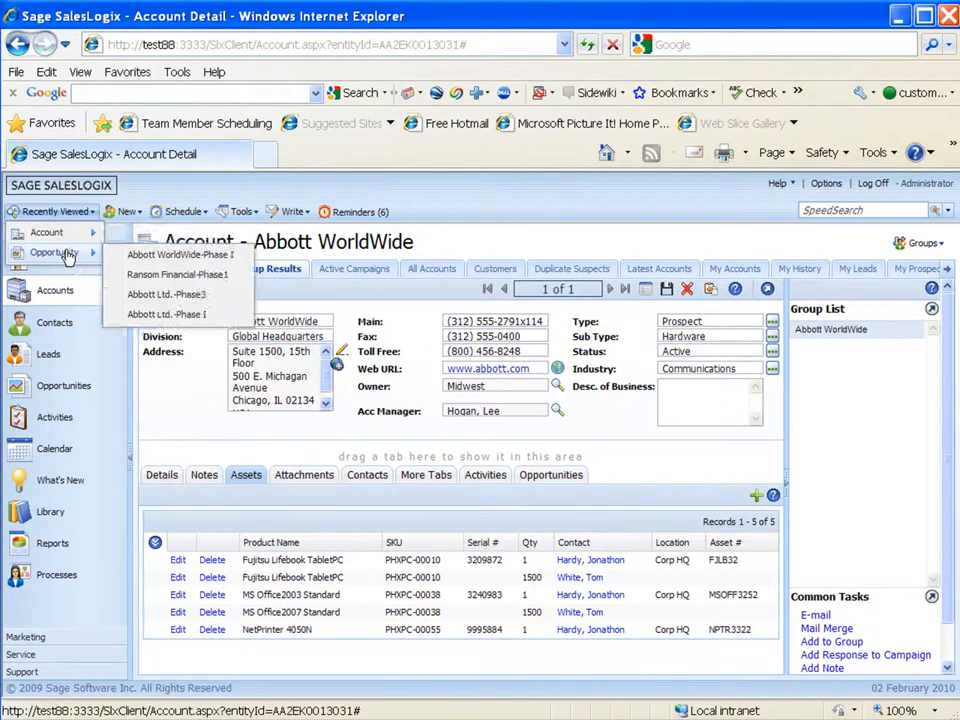
click(208, 262)
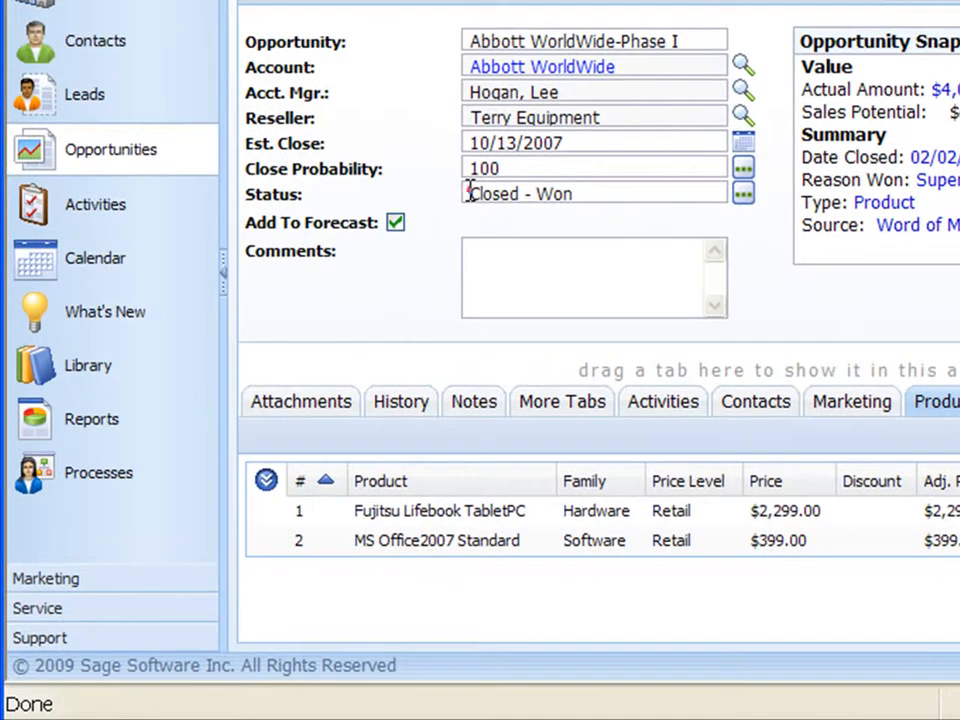
drag(274, 409, 325, 415)
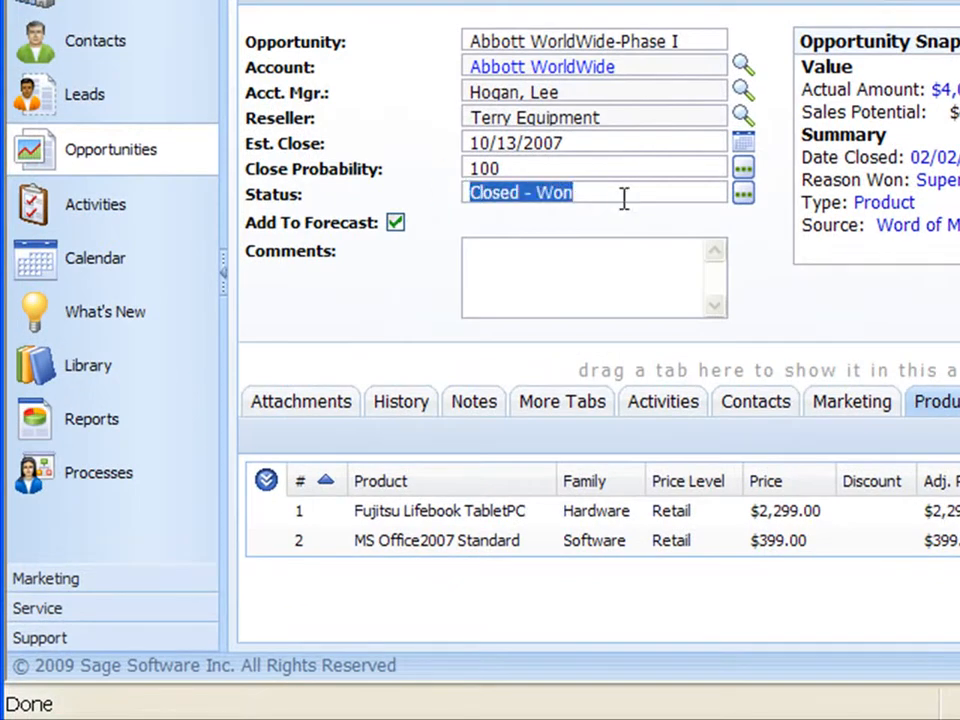
click(742, 195)
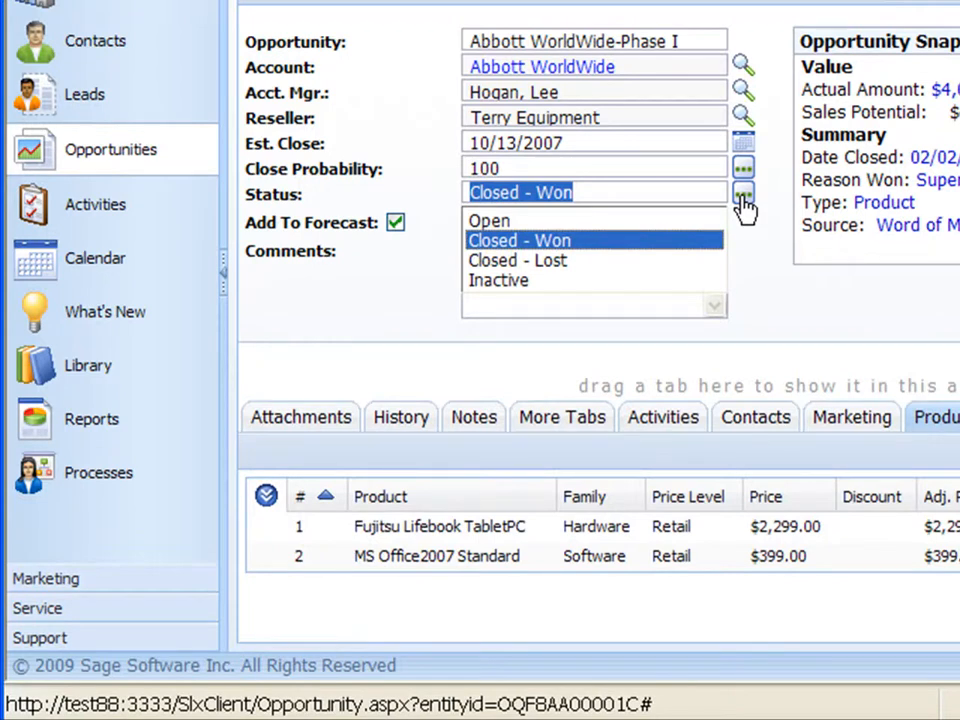
click(615, 191)
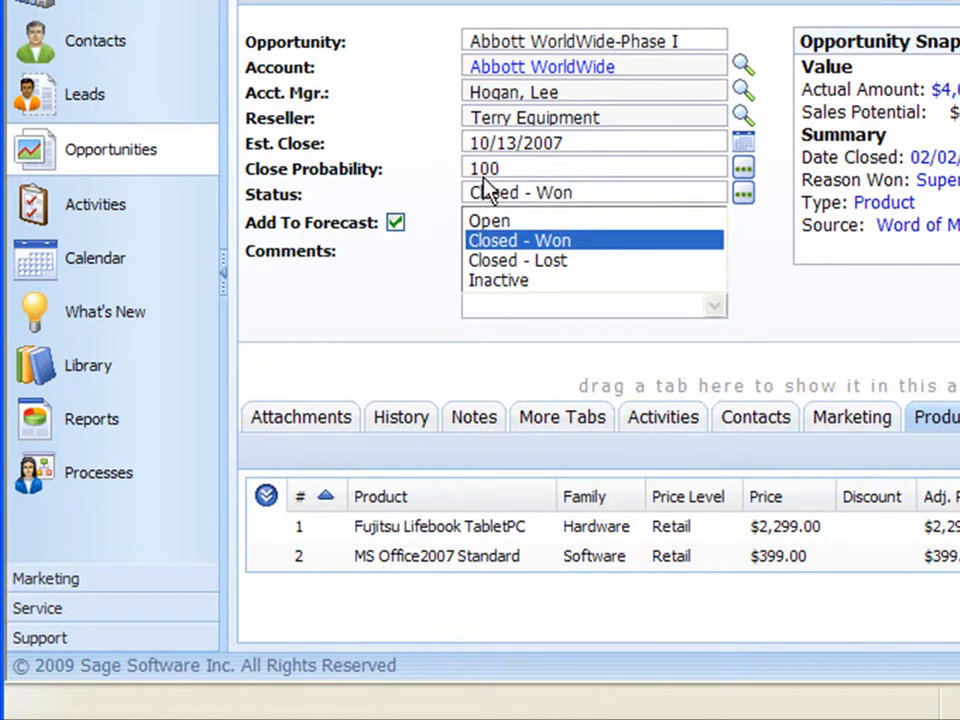
click(772, 285)
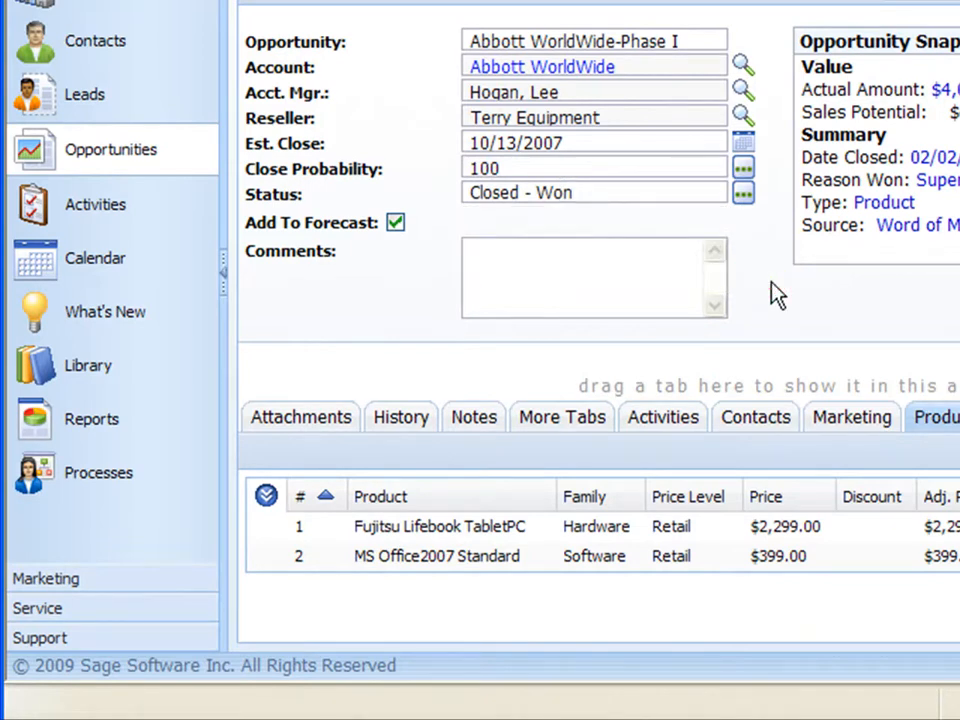